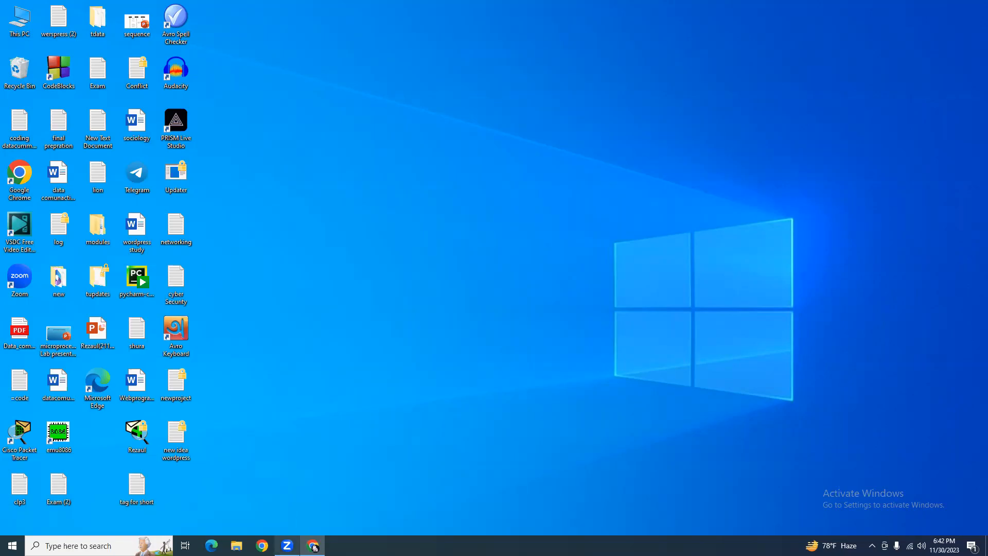
# Restore the Chrome window from the taskbar, showing a New Tab page.
pyautogui.click(313, 546)
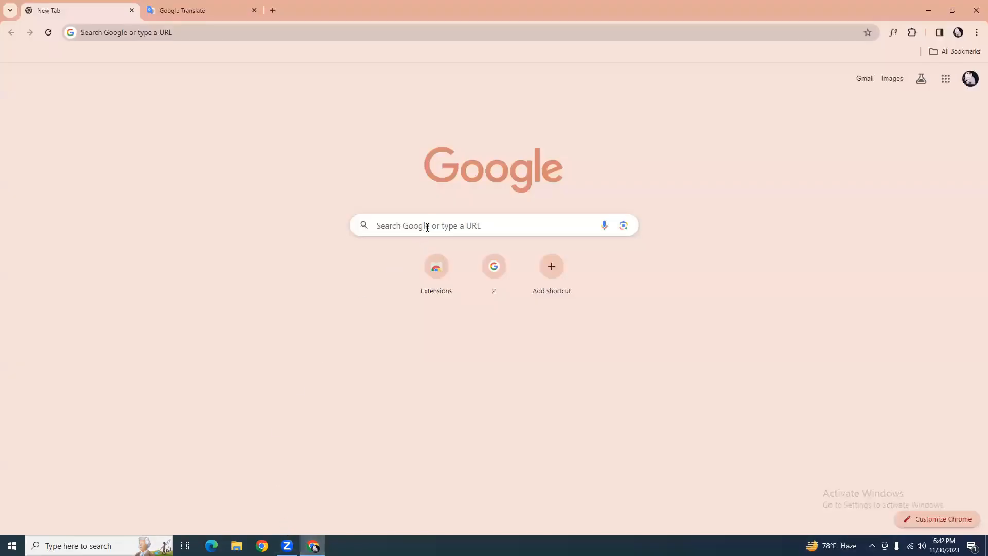
# Search Google for 'download jdk windows 10' and open Oracle's Java Downloads result.
pyautogui.click(427, 227)
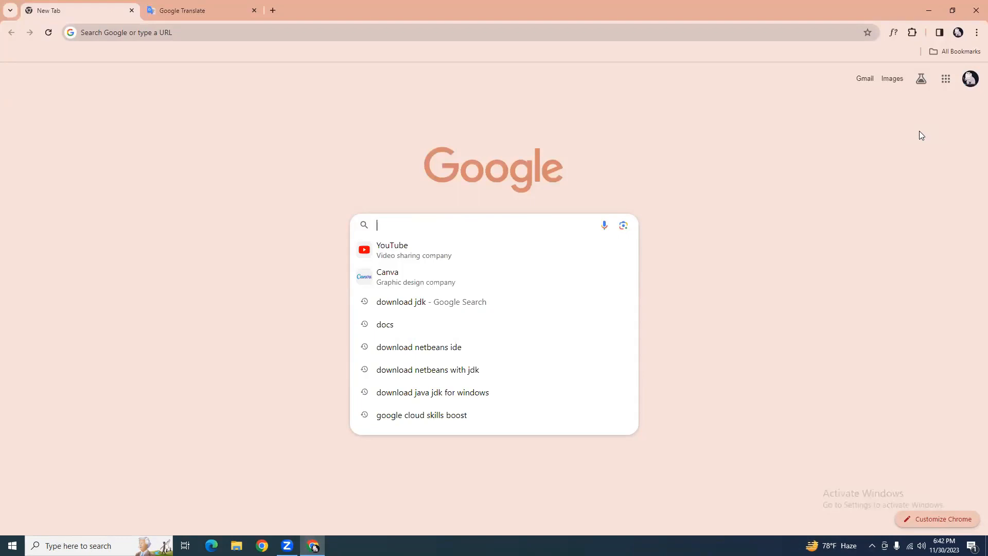
pyautogui.write('dwonloa')
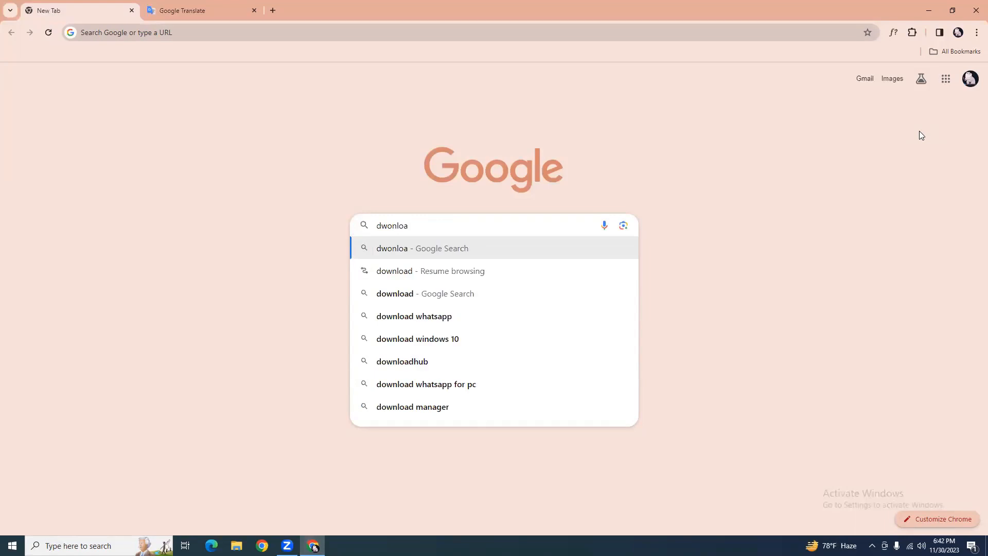
pyautogui.write('d jdk')
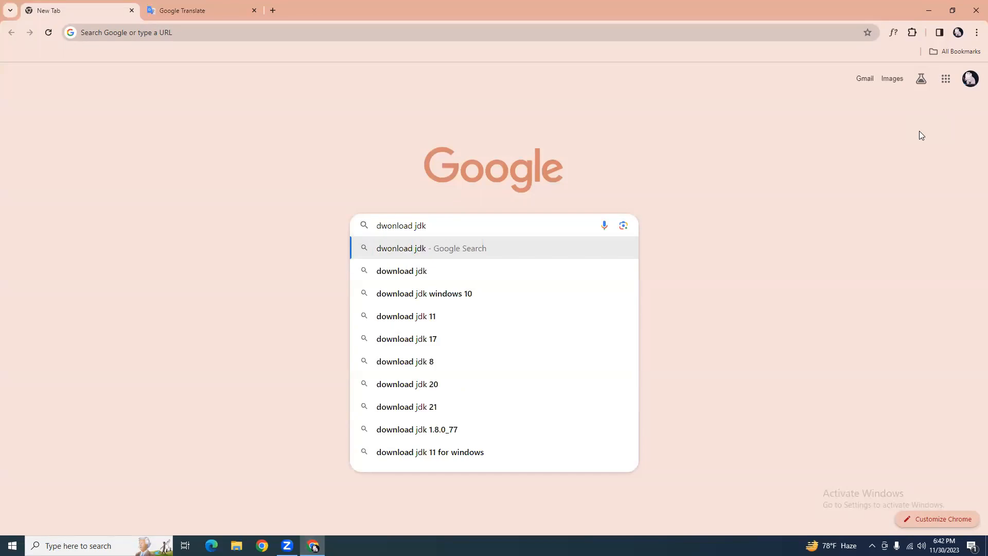
pyautogui.click(448, 292)
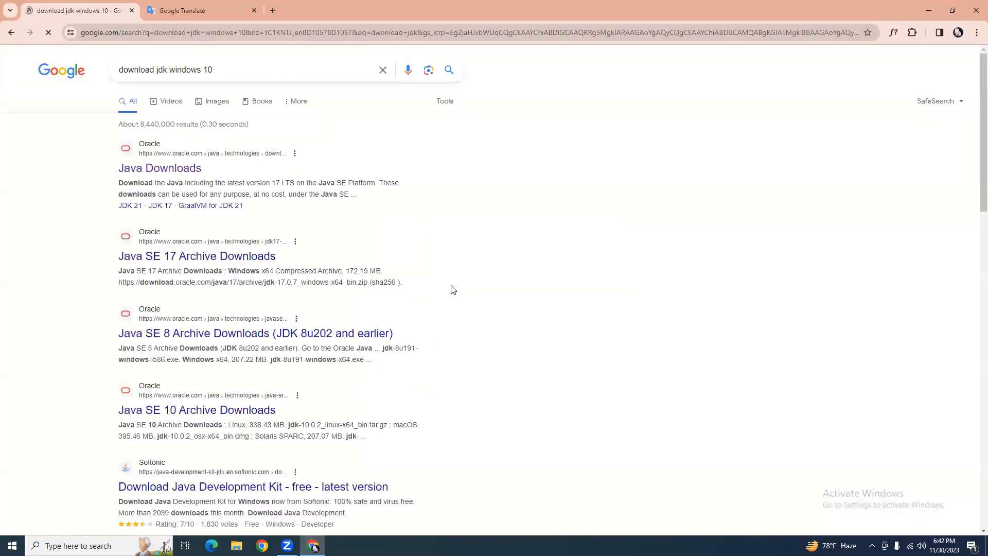
pyautogui.click(186, 163)
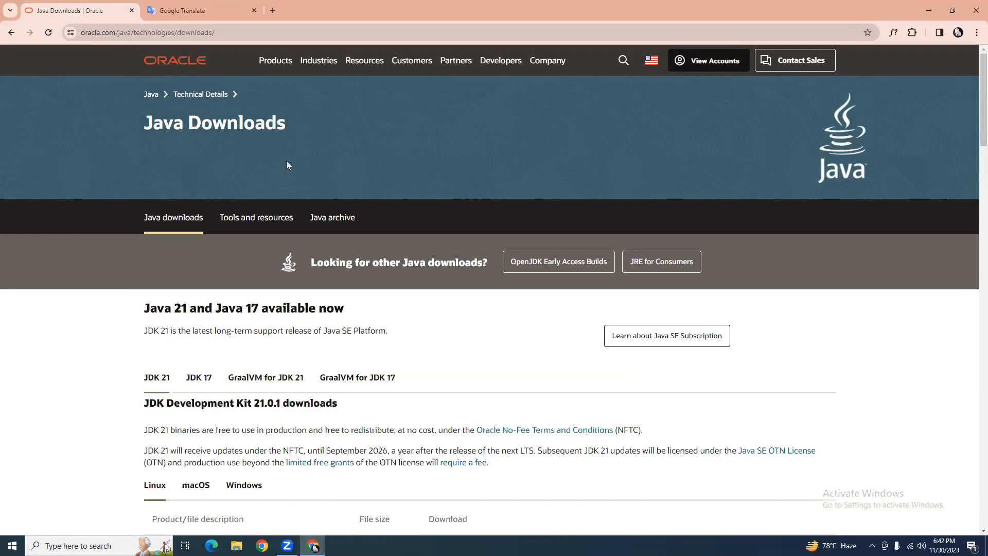
# Download the JDK 21 Windows x64 Installer .exe, then bring up File Explorer.
pyautogui.scroll(-1, 291, 177)
pyautogui.scroll(1, 291, 177)
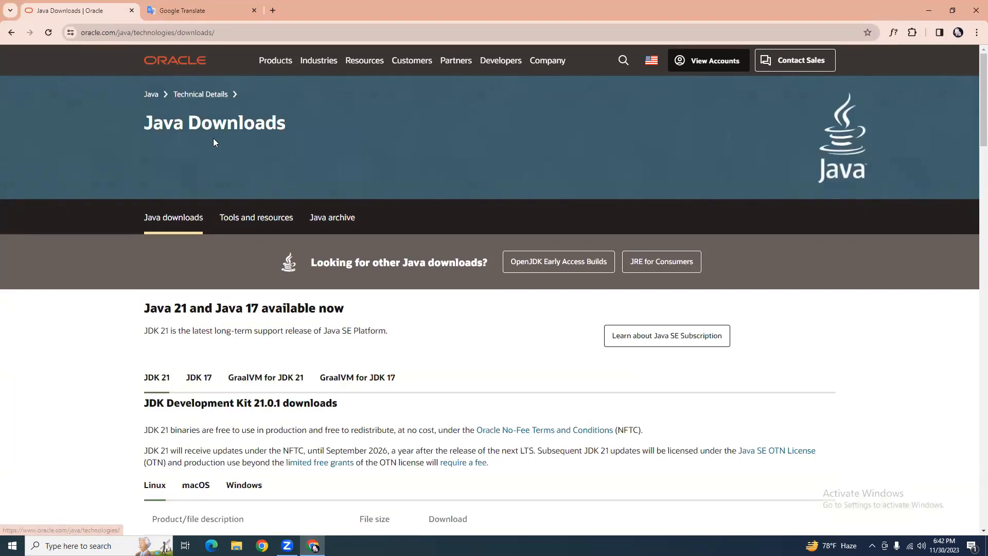
pyautogui.scroll(-3, 278, 216)
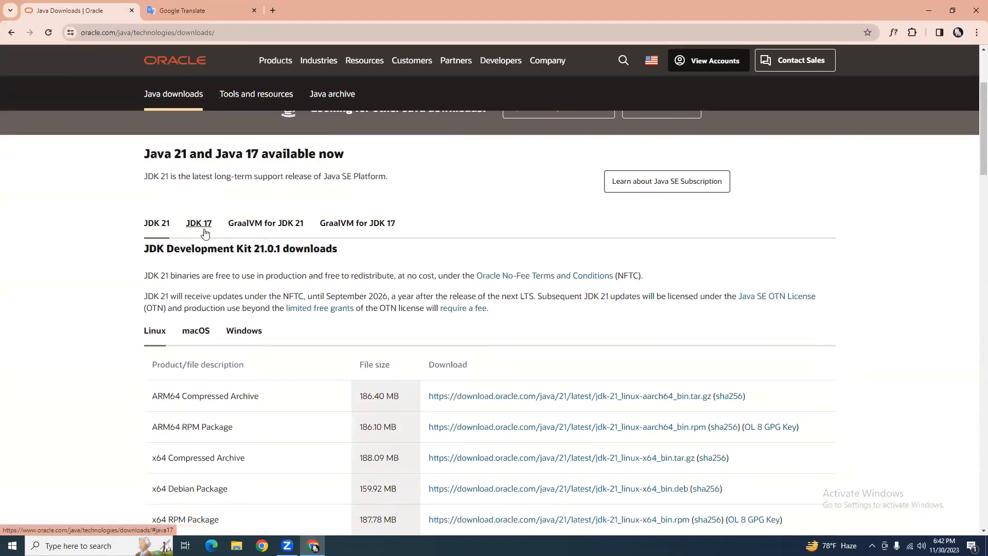
pyautogui.scroll(-2, 190, 261)
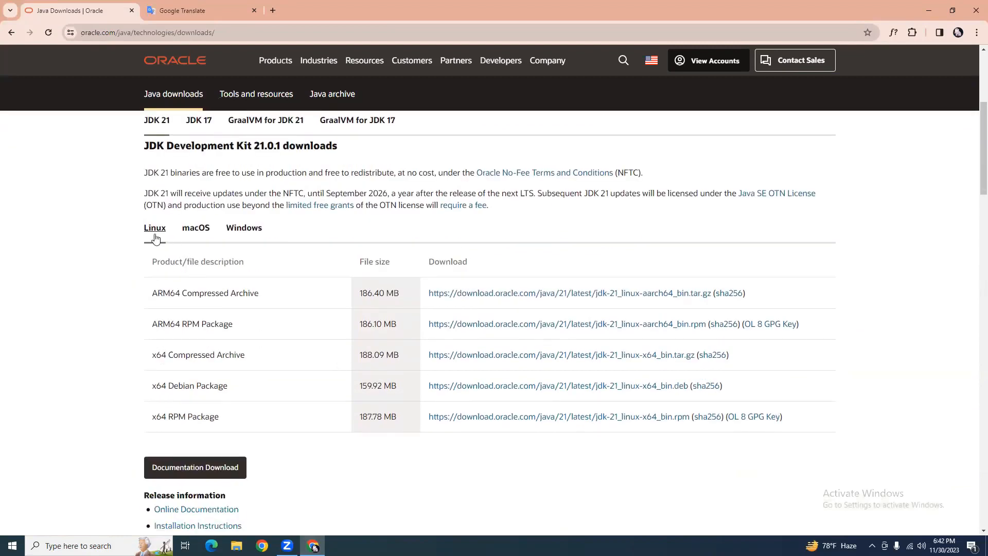
pyautogui.click(246, 232)
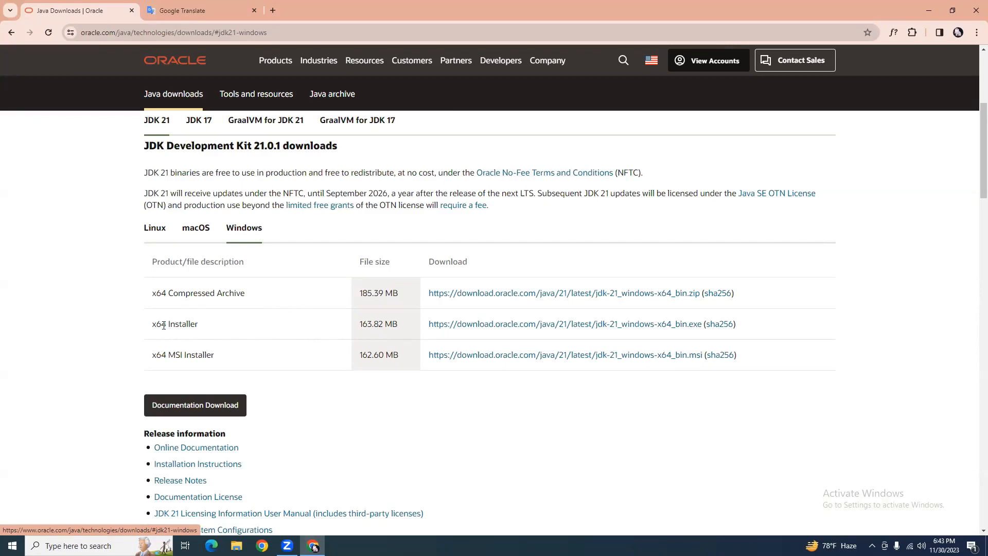
pyautogui.click(536, 329)
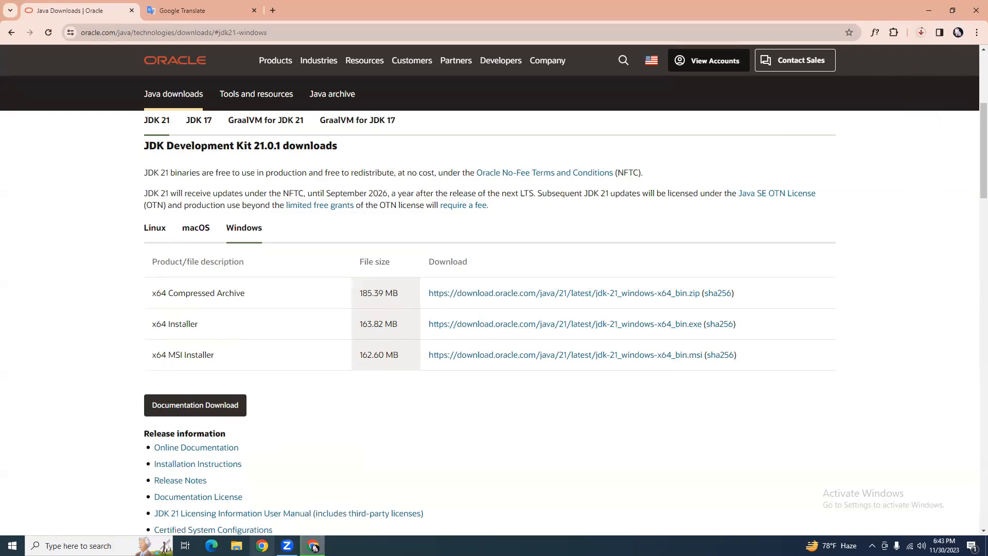
pyautogui.click(236, 545)
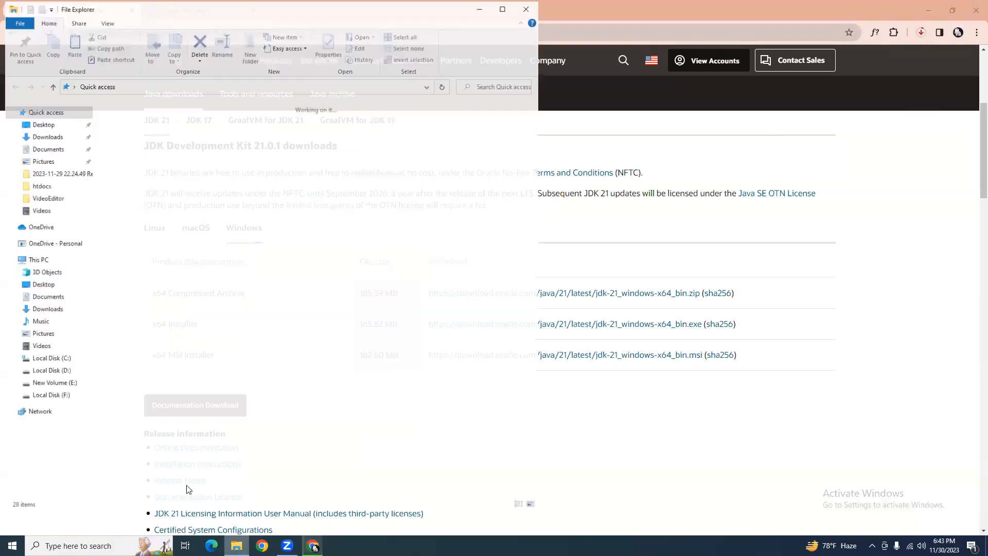
# Run jdk-21_windows-x64_bin (1) from Downloads and minimize Chrome to uncover its prompt.
pyautogui.click(46, 137)
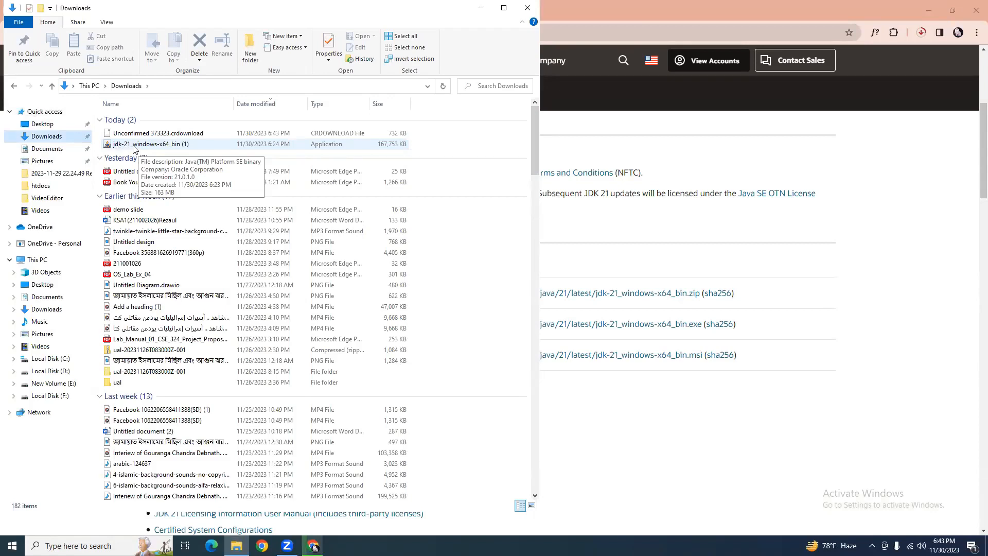
pyautogui.doubleClick(134, 148)
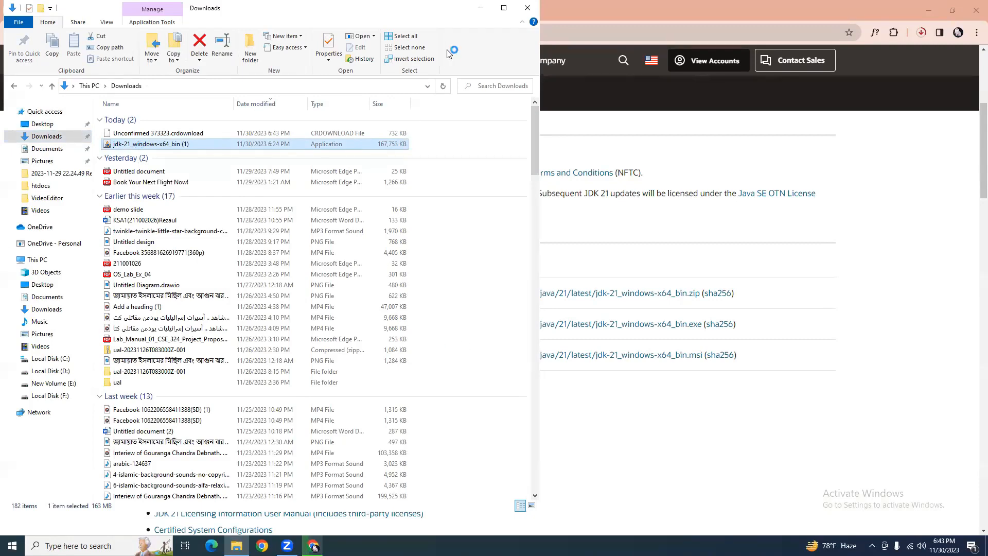
pyautogui.click(627, 15)
pyautogui.click(927, 9)
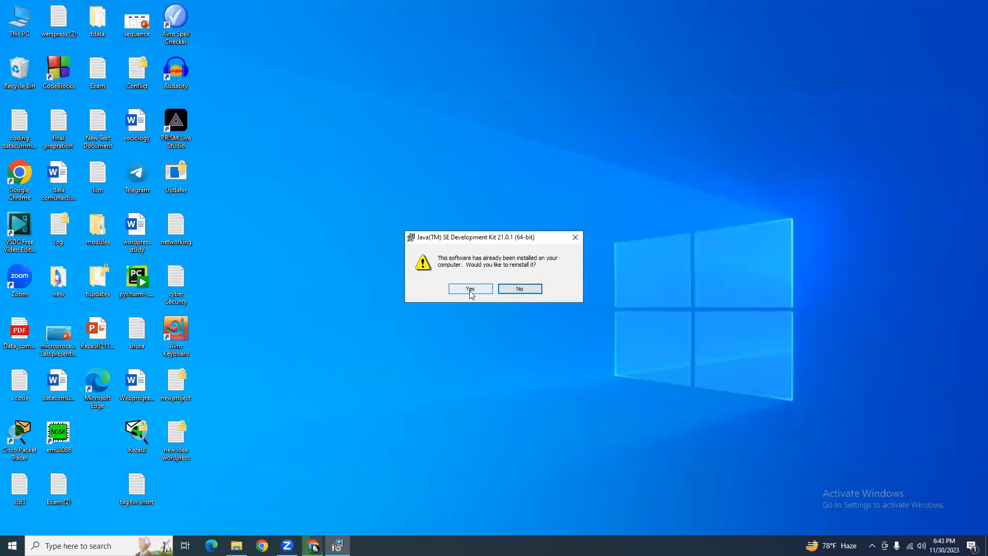
# Reinstall JDK 21.0.1 (64-bit) into the default folder and close the finished installer.
pyautogui.click(476, 291)
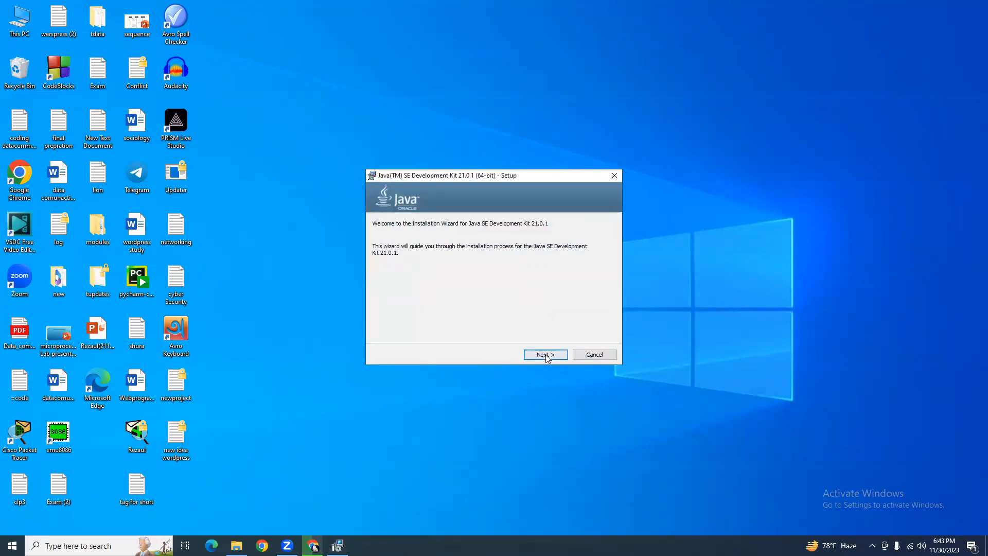
pyautogui.click(546, 354)
pyautogui.click(546, 355)
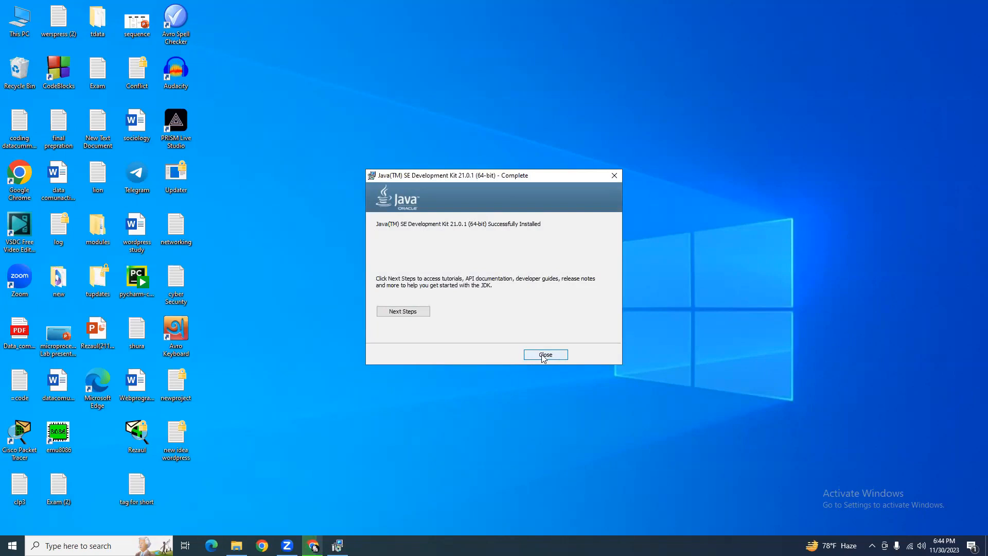
pyautogui.click(544, 355)
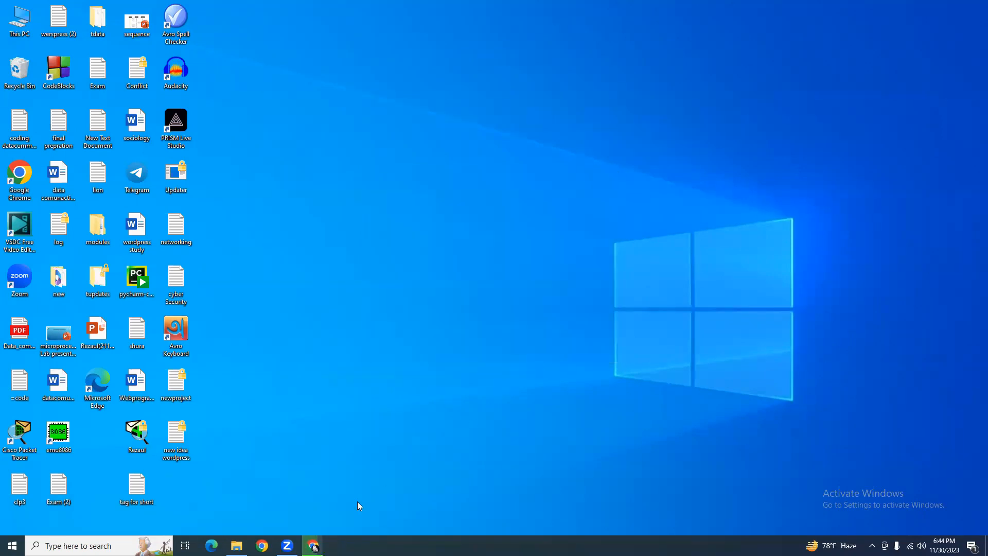
# In a new tab, search 'download neatbean ide' and open the Apache NetBeans Releases result.
pyautogui.click(313, 545)
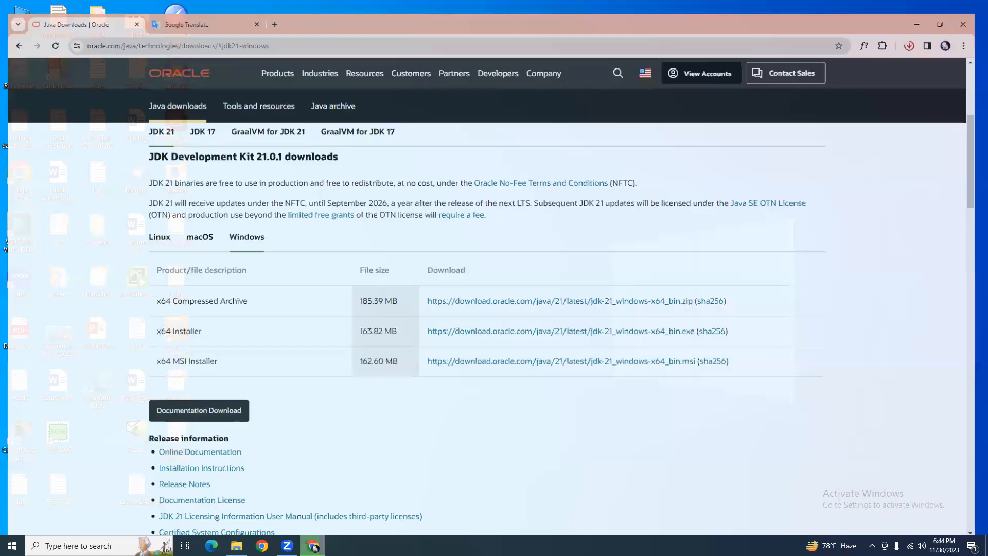
pyautogui.click(278, 9)
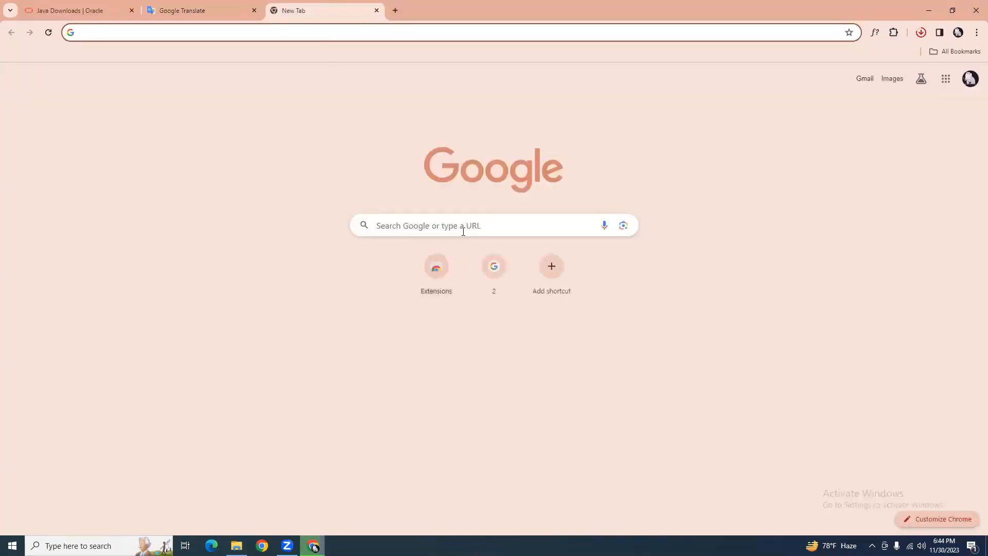
pyautogui.click(463, 231)
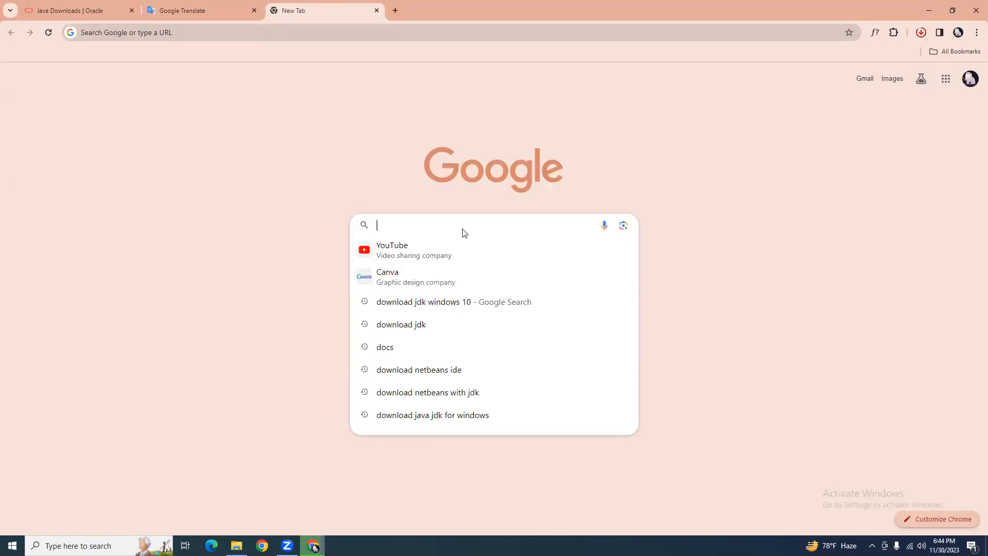
pyautogui.write('dow')
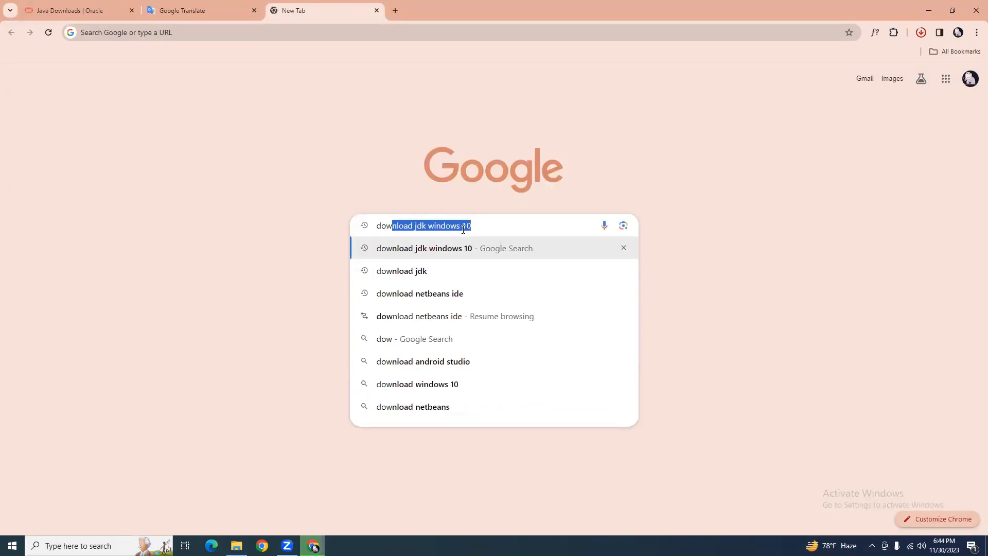
pyautogui.write('nlos')
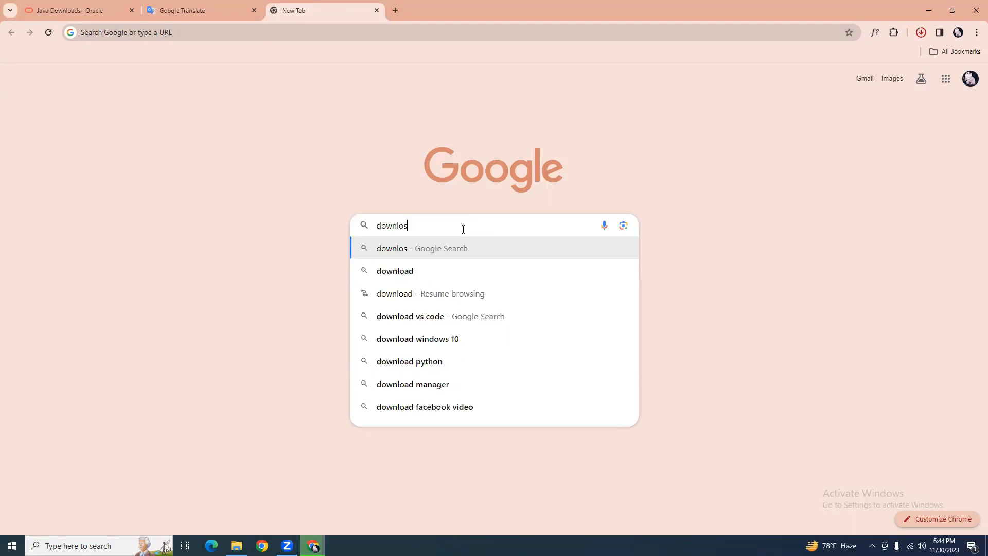
pyautogui.press('BackSpace')
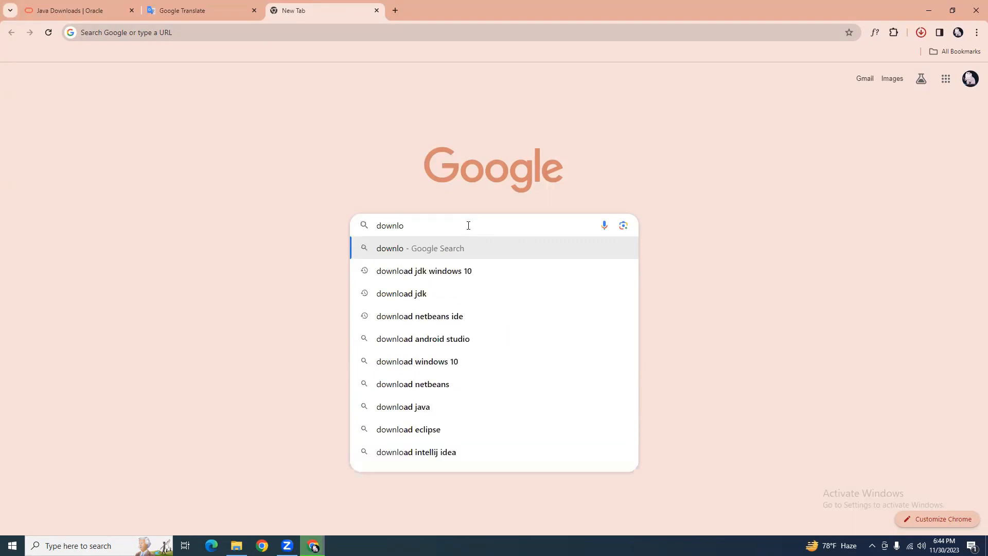
pyautogui.write('ad')
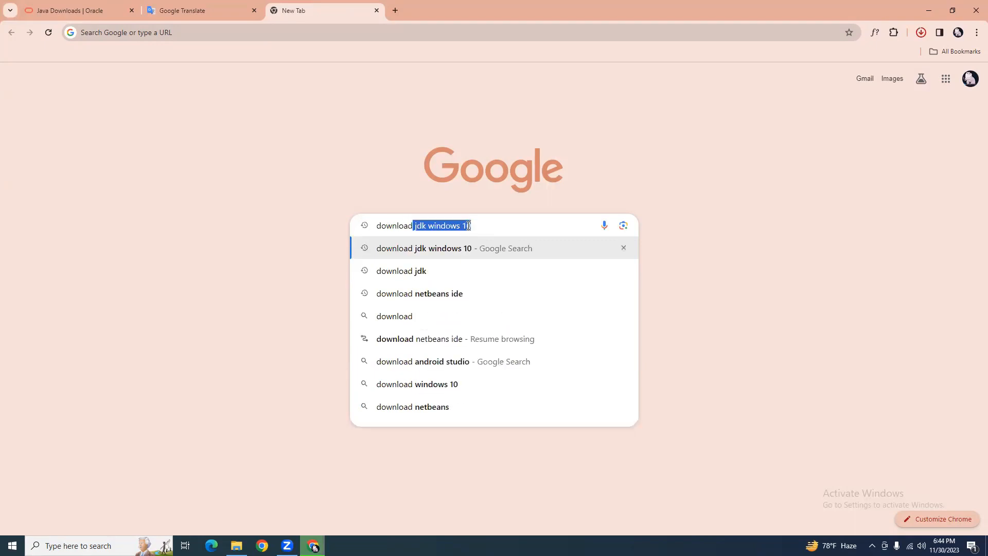
pyautogui.write(' neat')
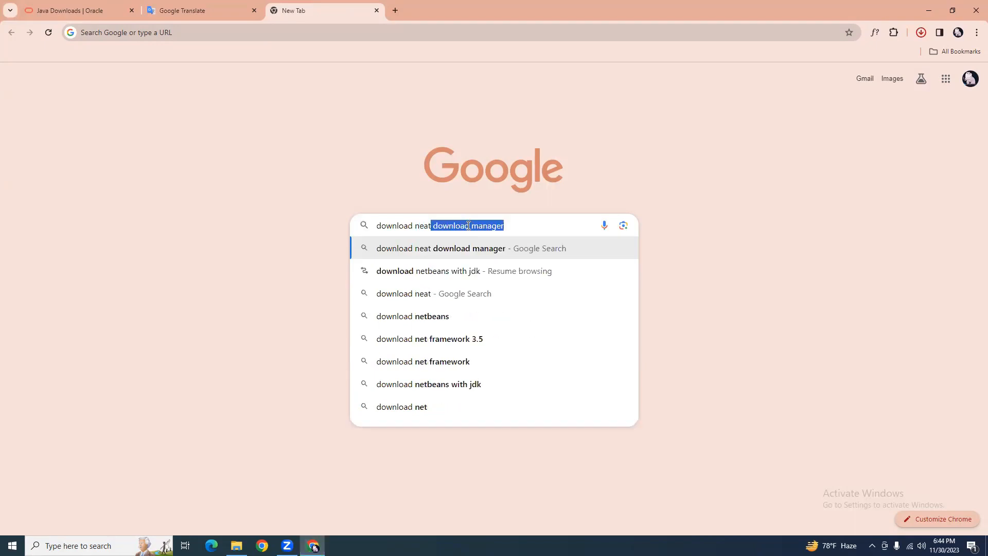
pyautogui.write('tb')
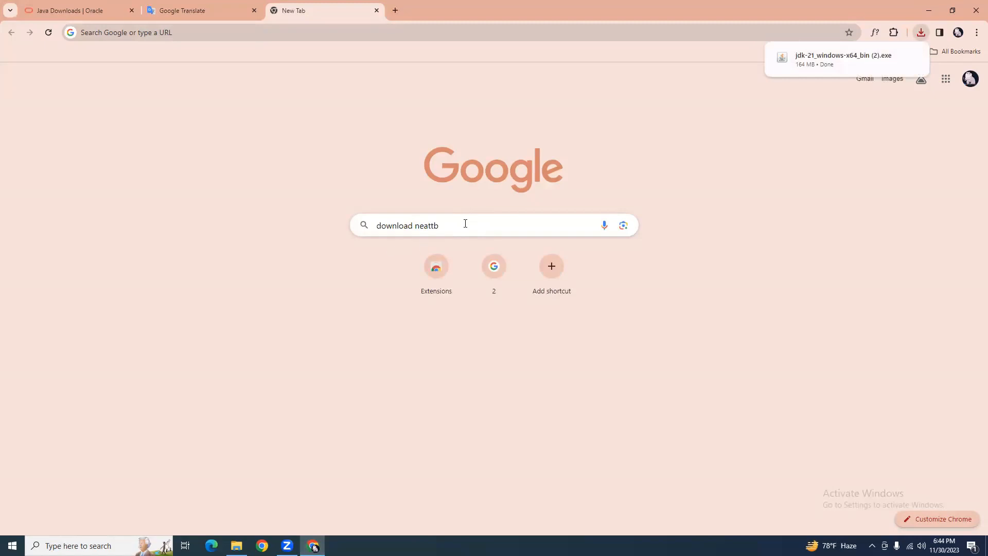
pyautogui.press('BackSpace')
pyautogui.press('BackSpace')
pyautogui.press('BackSpace')
pyautogui.write('t')
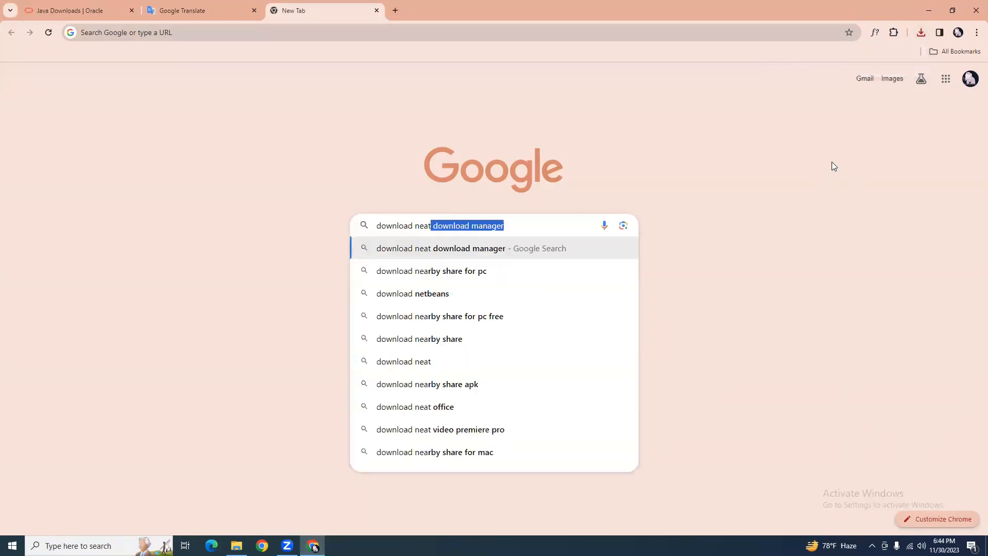
pyautogui.write('bean')
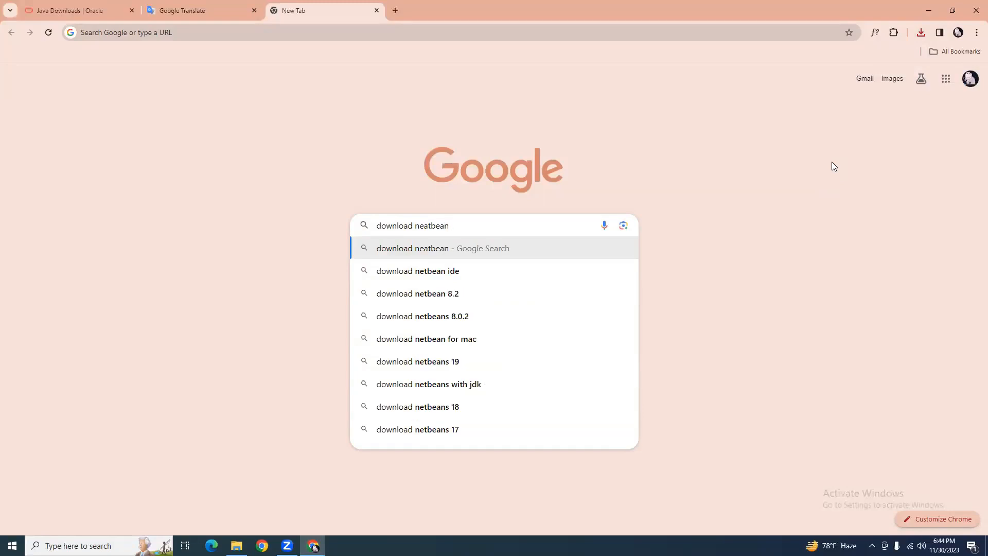
pyautogui.write(' ide')
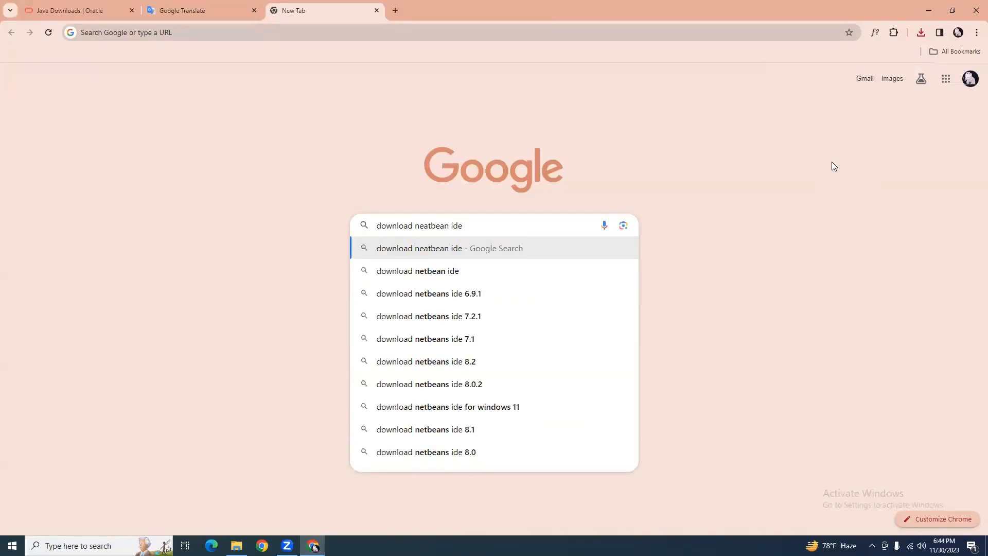
pyautogui.press('Return')
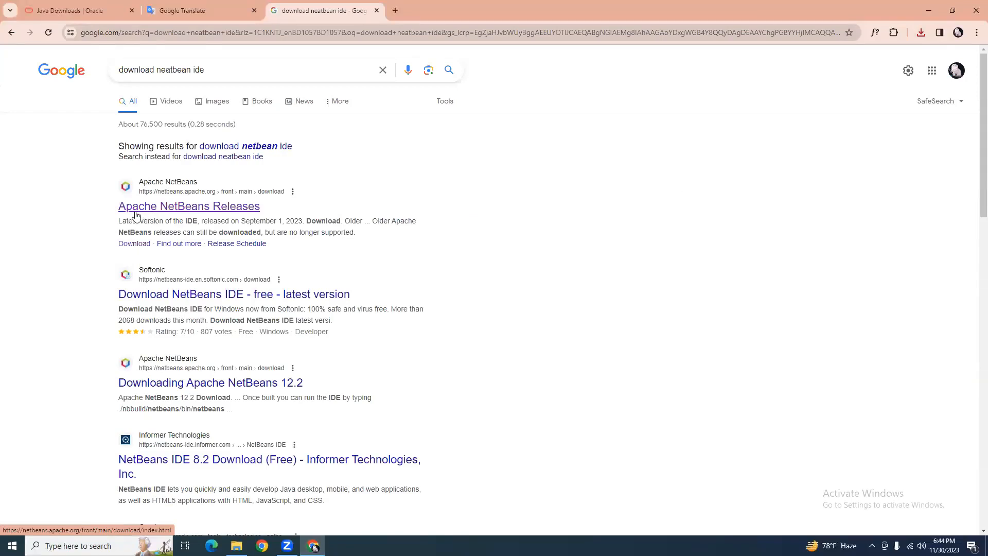
pyautogui.click(227, 209)
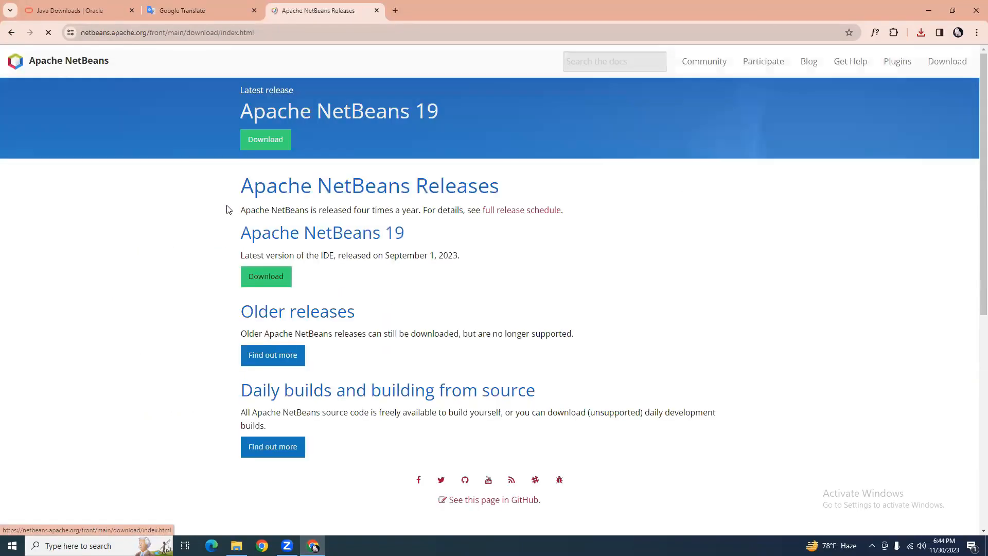
# Open the NetBeans 19 download page and choose Apache-NetBeans-19-bin-windows-x64.exe.
pyautogui.click(278, 147)
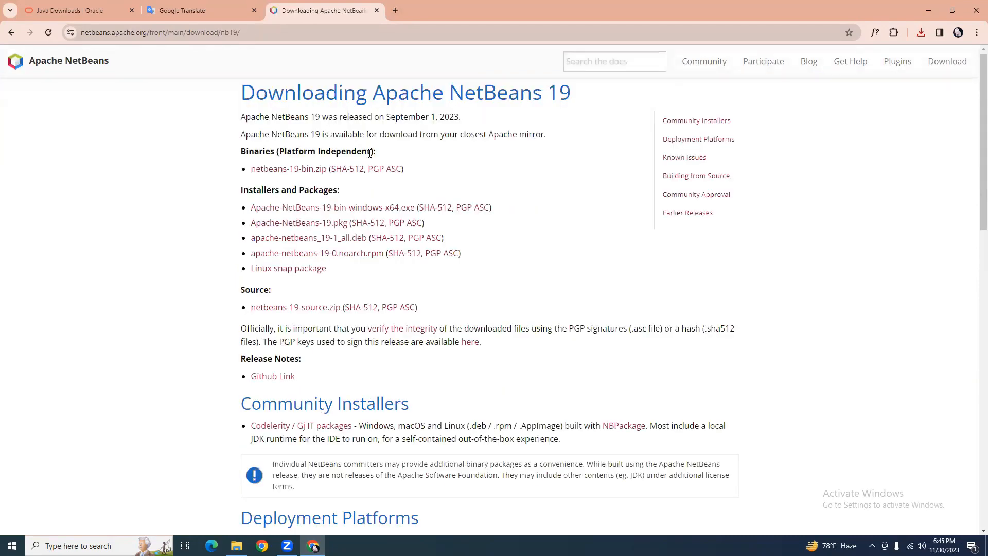
pyautogui.scroll(-2, 369, 171)
pyautogui.scroll(-4, 367, 175)
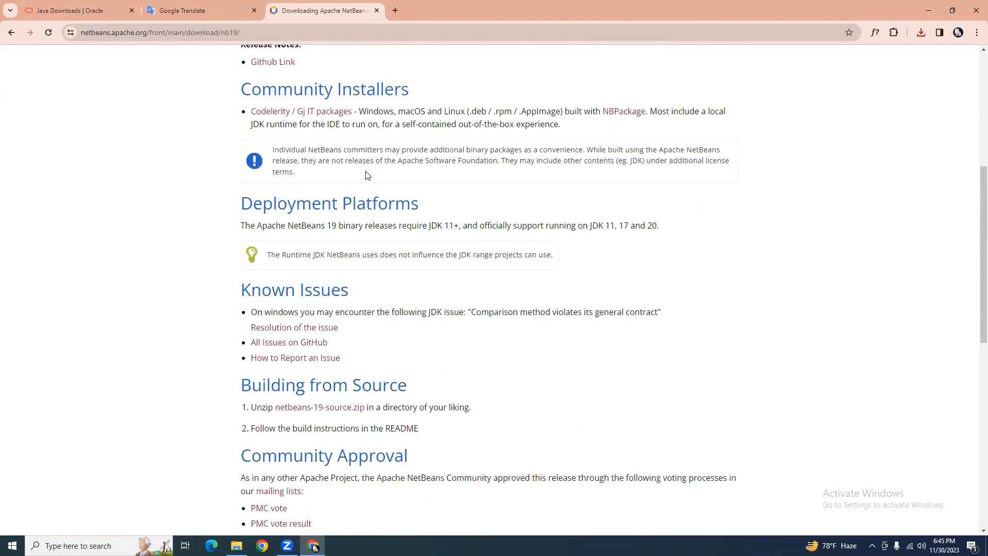
pyautogui.scroll(-4, 367, 176)
pyautogui.scroll(10, 361, 191)
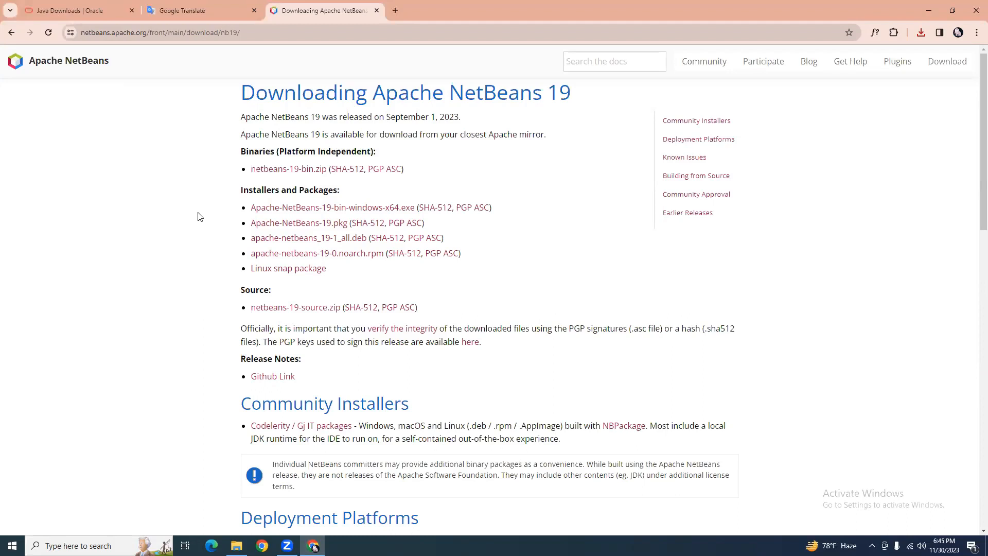
pyautogui.click(350, 211)
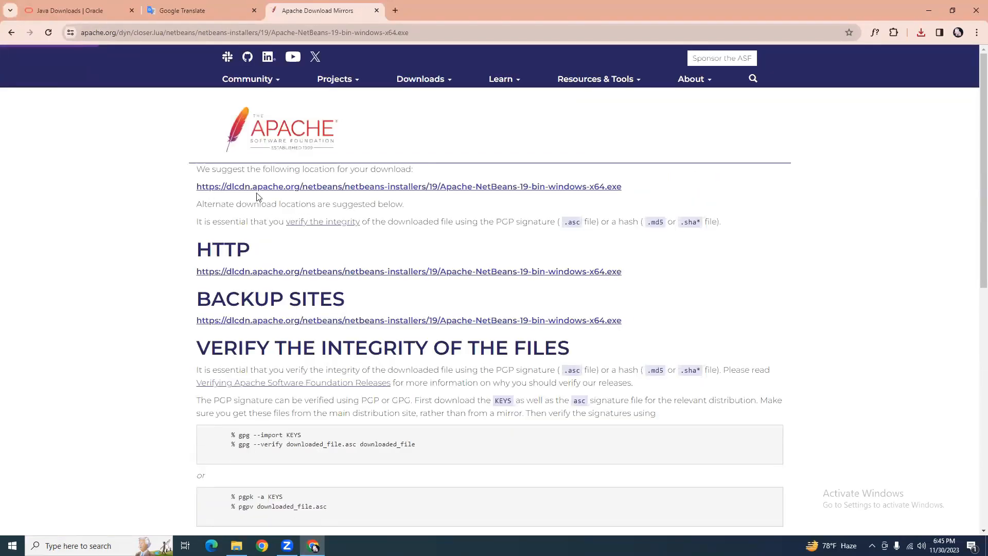
# Download the installer from the dlcdn.apache.org mirror and check its progress in the Downloads panel.
pyautogui.scroll(-3, 368, 210)
pyautogui.scroll(3, 369, 210)
pyautogui.scroll(-12, 378, 280)
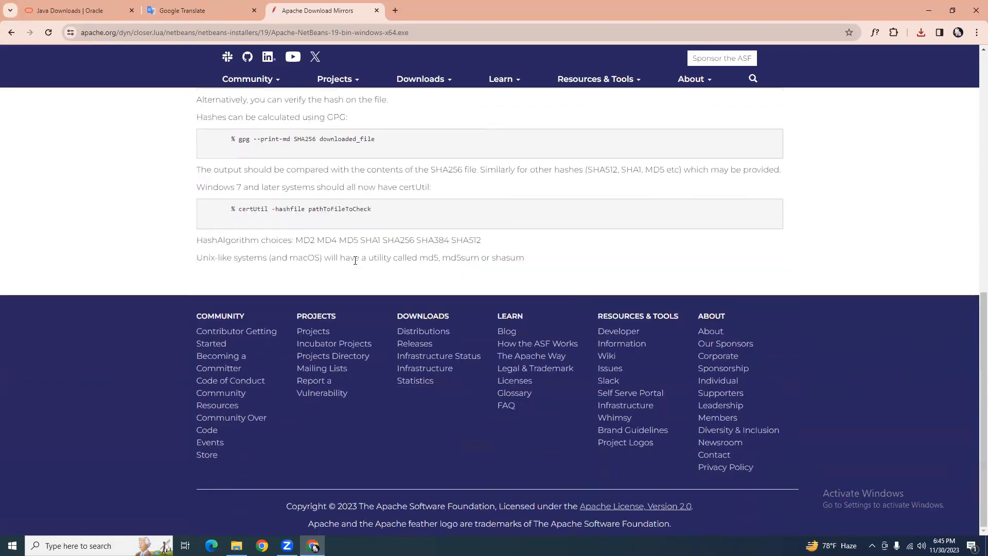
pyautogui.scroll(12, 379, 269)
pyautogui.click(416, 191)
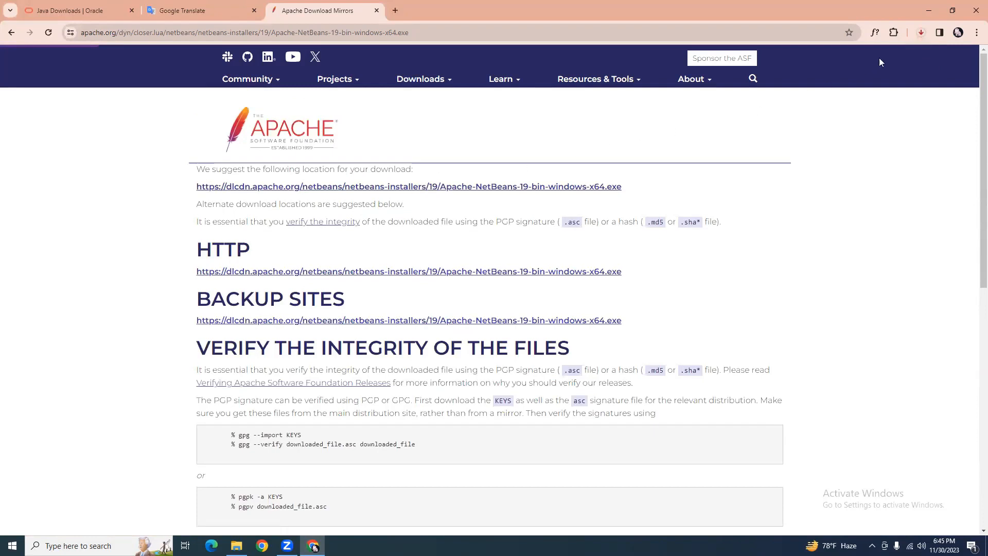
pyautogui.click(921, 36)
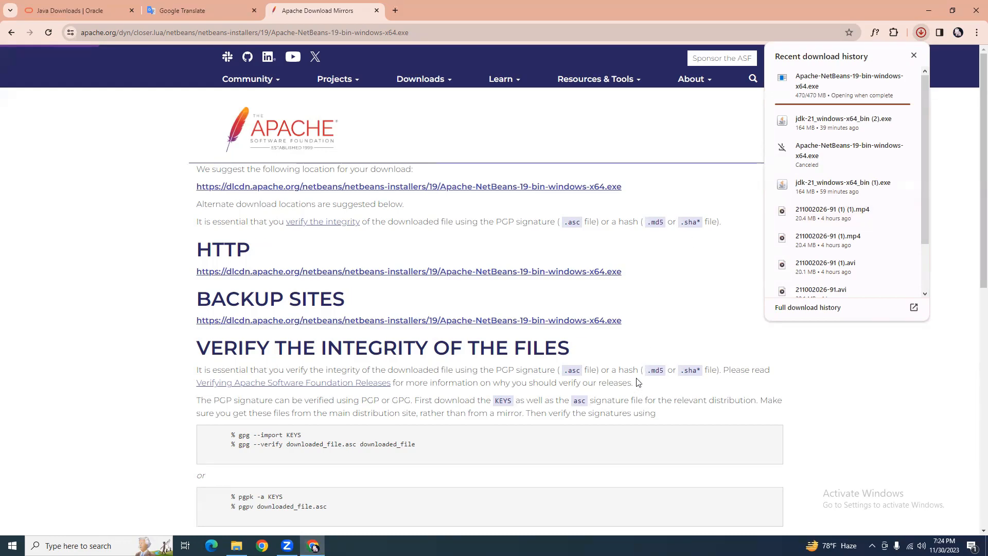
# Close the completed 470 MB download panel and minimize Chrome to reveal the NetBeans installer.
pyautogui.moveTo(824, 86)
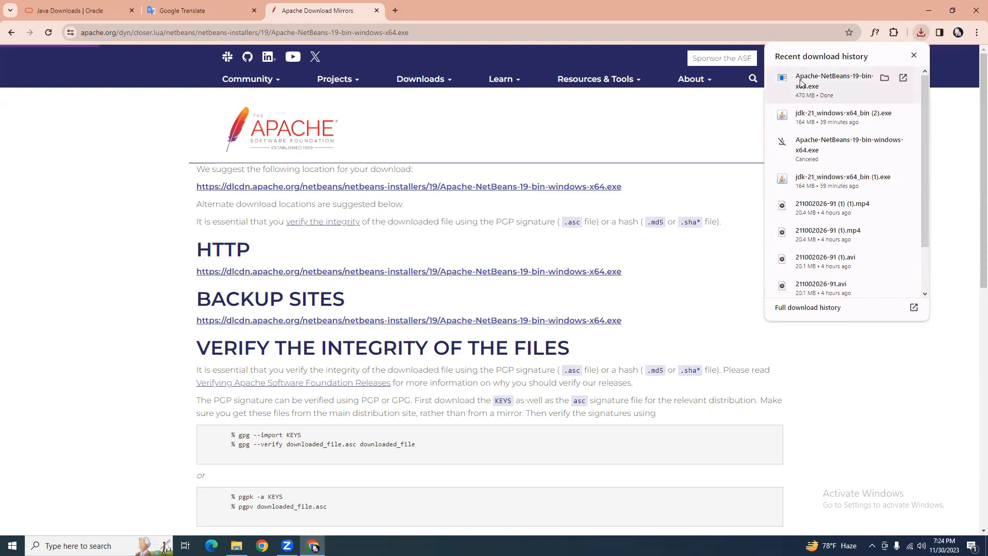
pyautogui.click(800, 82)
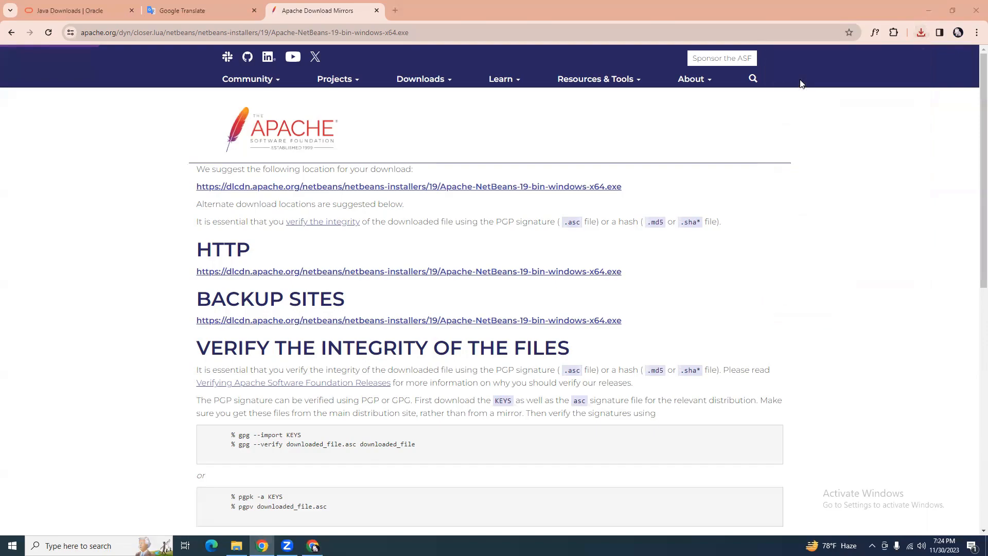
pyautogui.click(927, 9)
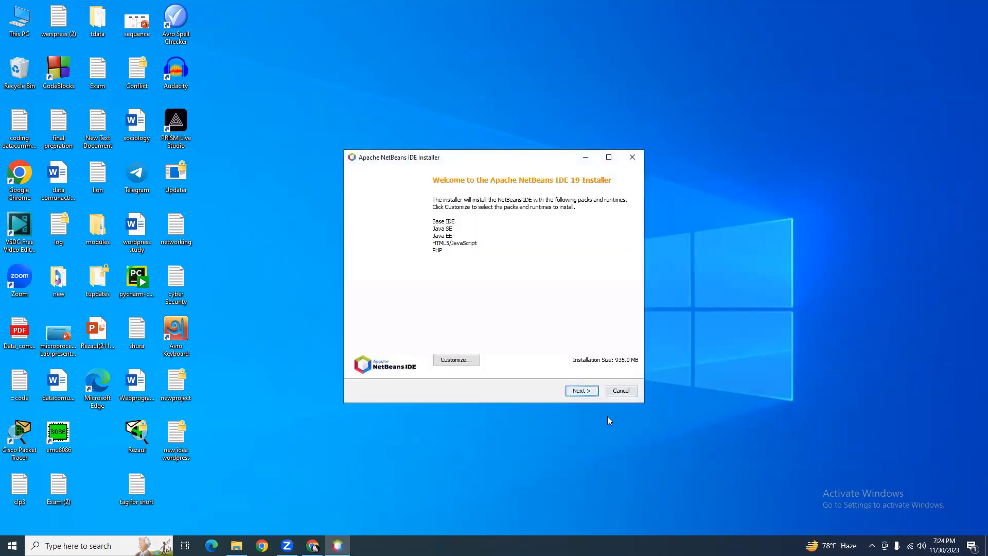
# Accept the license and install with the default C:\Program Files\NetBeans-19 folder and jdk-21.
pyautogui.click(580, 391)
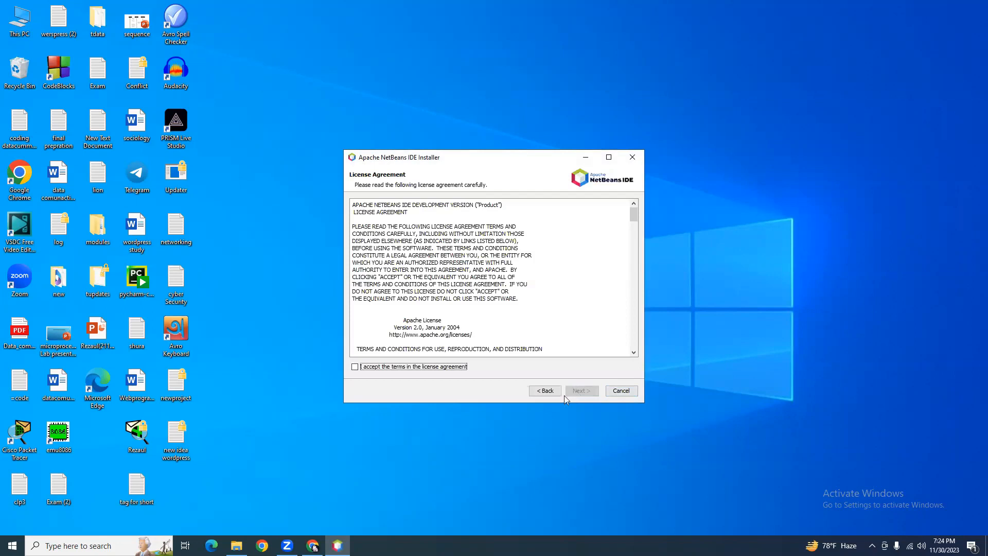
pyautogui.click(357, 368)
pyautogui.click(581, 392)
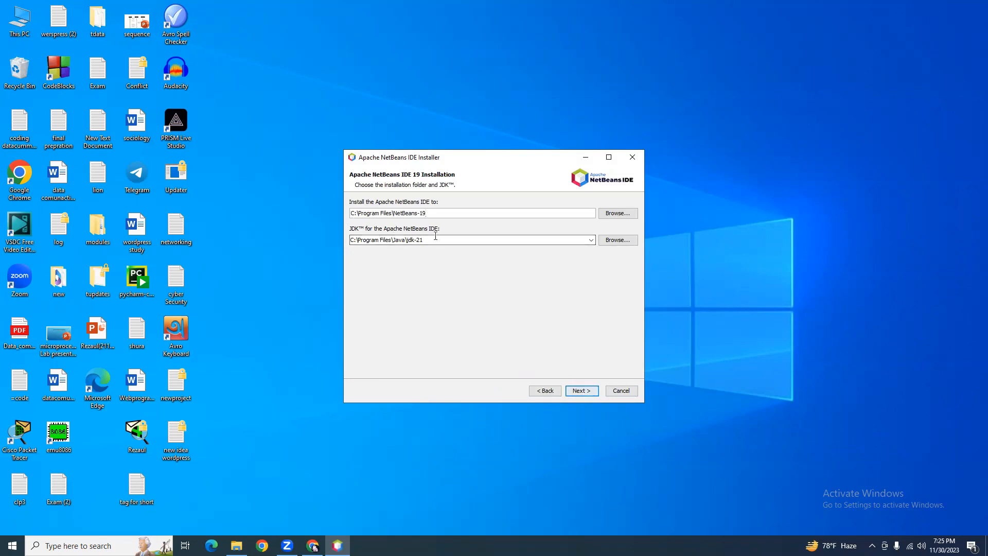
pyautogui.click(582, 391)
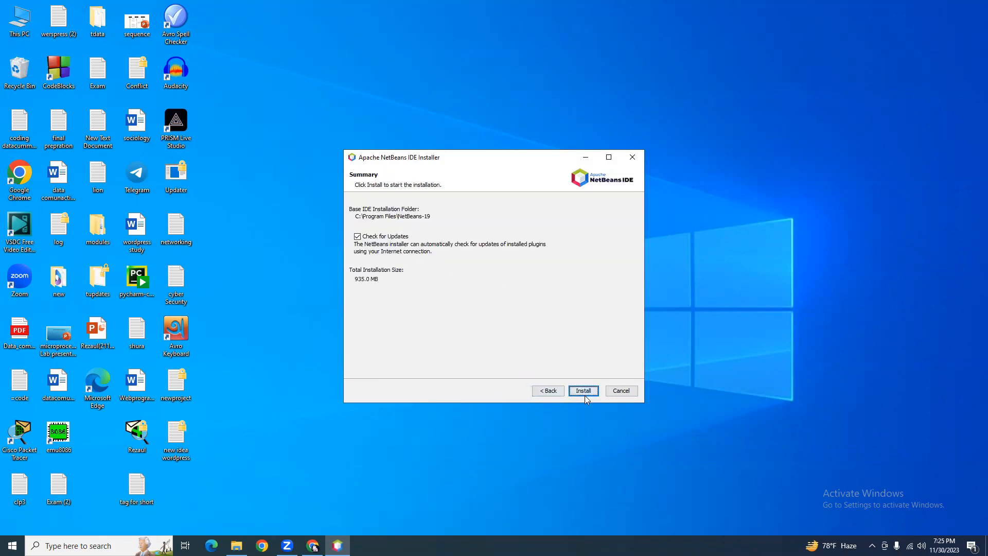
pyautogui.click(583, 391)
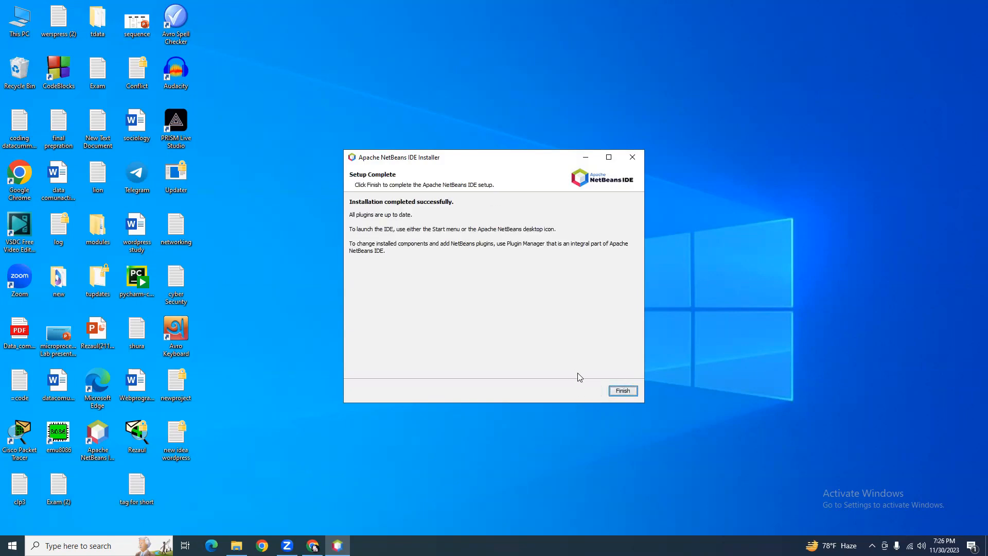
# Close the completed installer and launch Apache NetBeans IDE 19 from its new desktop shortcut.
pyautogui.click(622, 391)
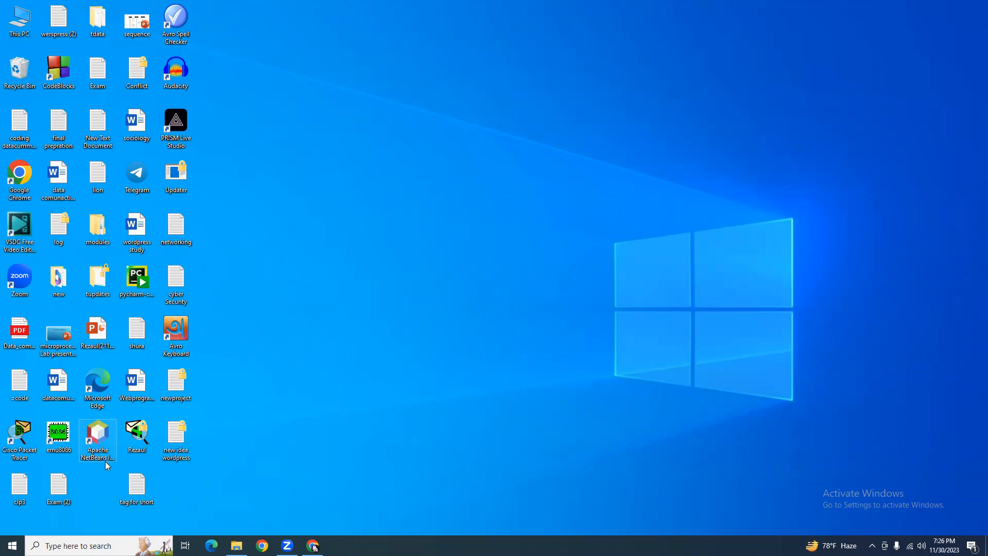
pyautogui.click(98, 442)
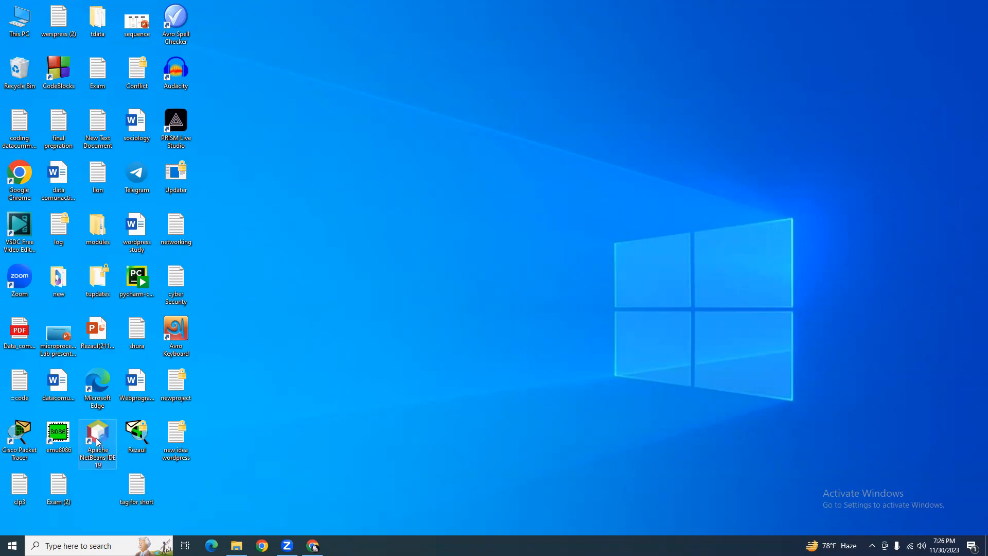
pyautogui.doubleClick(84, 463)
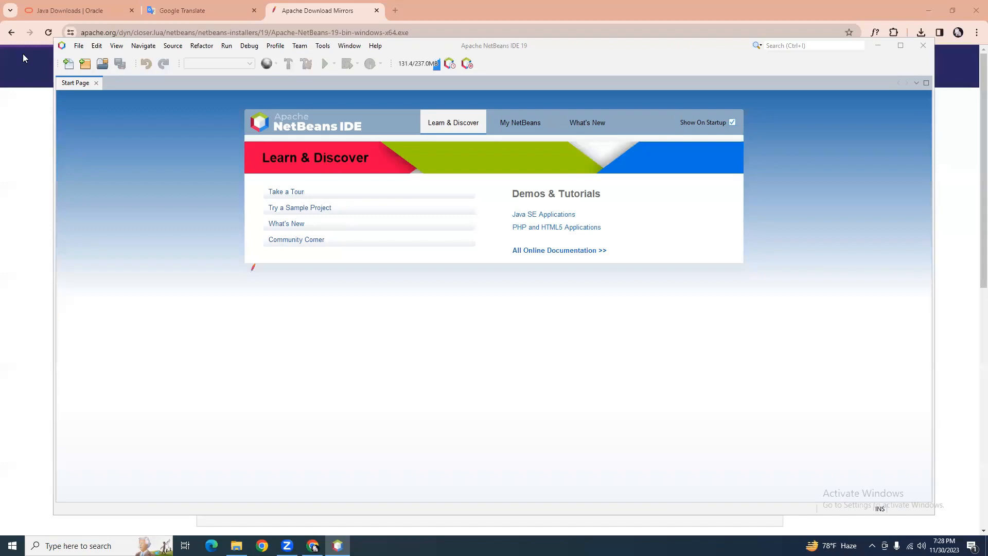
# Start a new Java with Maven > Java Application project and continue to Name and Location.
pyautogui.click(78, 45)
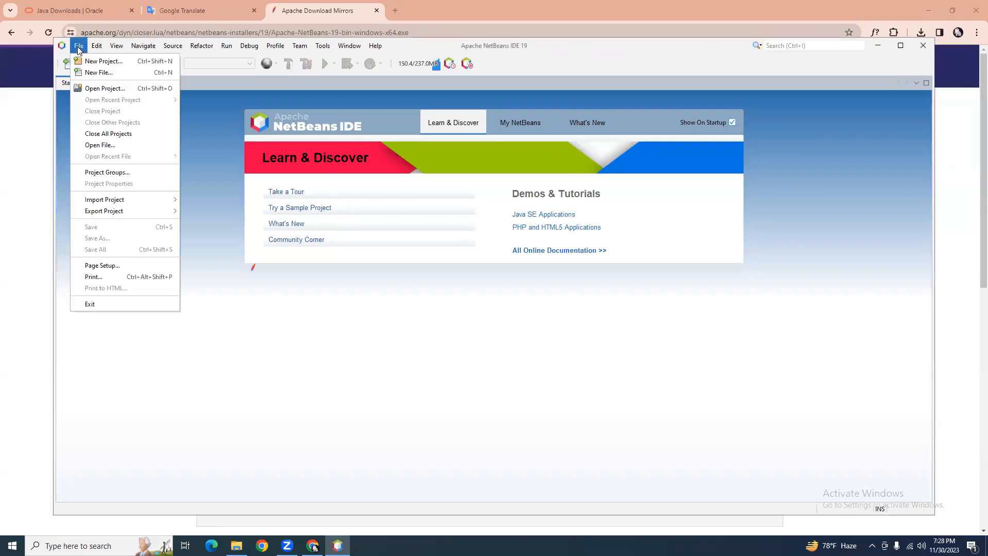
pyautogui.click(120, 62)
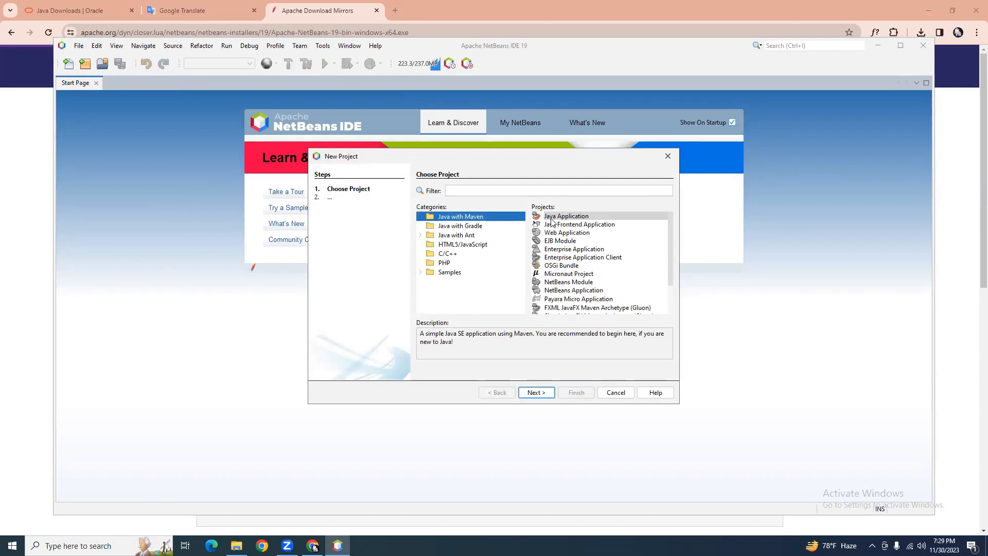
pyautogui.click(585, 217)
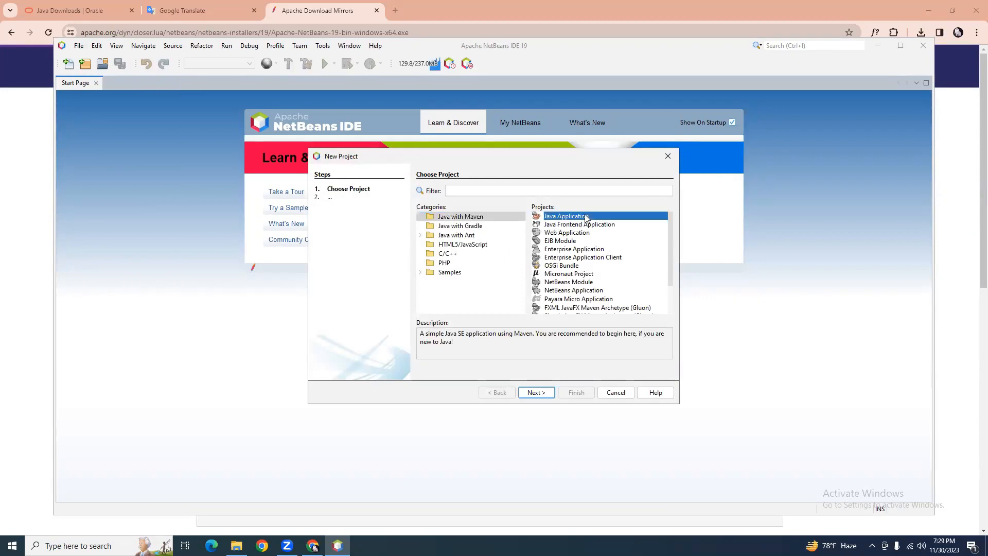
pyautogui.click(541, 393)
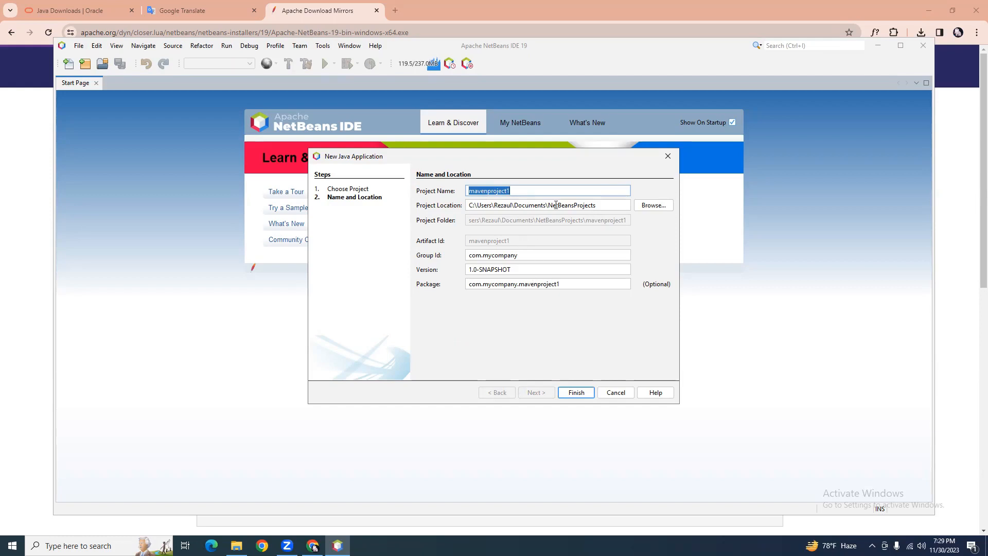
# Create the project with the default name mavenproject1 in NetBeansProjects.
pyautogui.click(552, 190)
pyautogui.moveTo(512, 190); pyautogui.dragTo(464, 192)
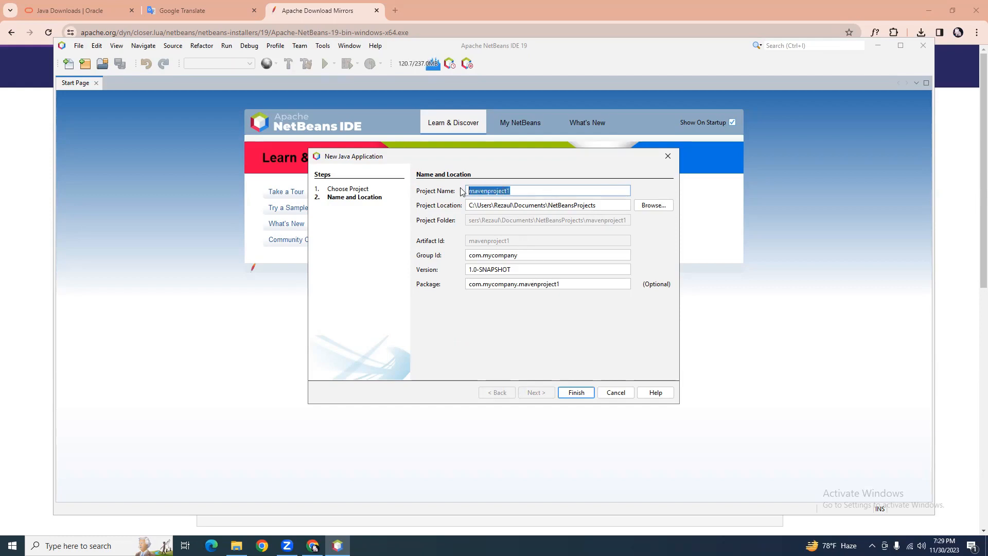
pyautogui.click(583, 395)
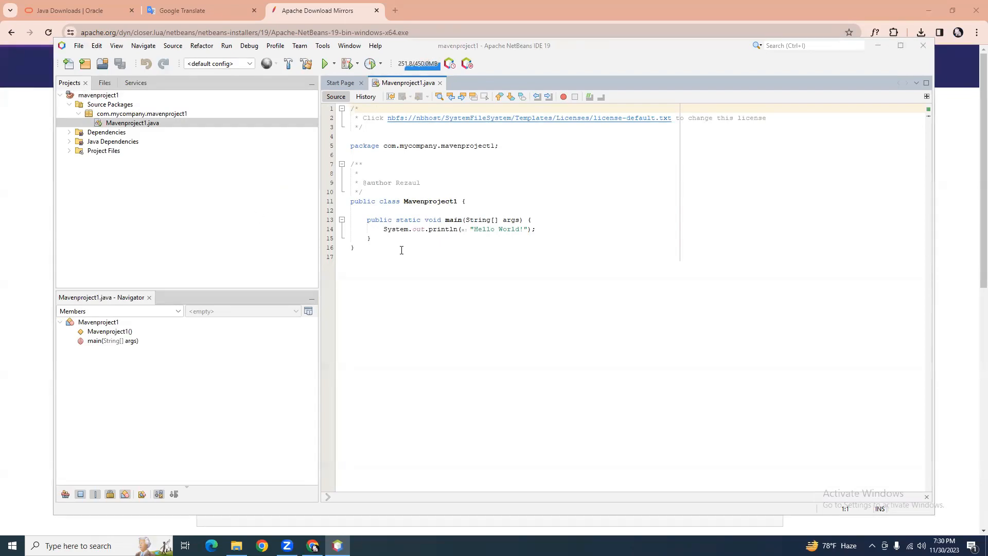
# Review the generated Mavenproject1.java Hello World code, then return to the Chrome download page.
pyautogui.moveTo(376, 196); pyautogui.dragTo(349, 189)
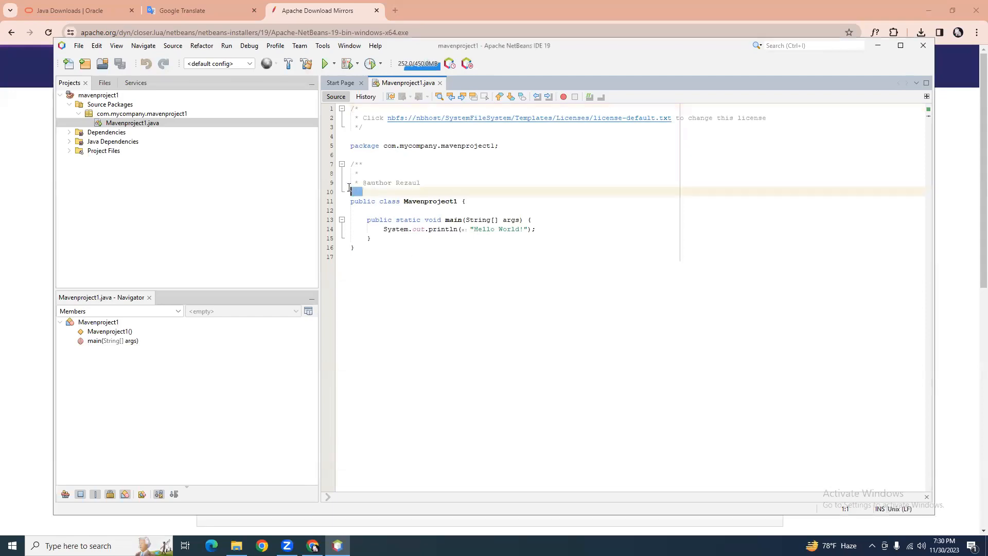
pyautogui.click(463, 273)
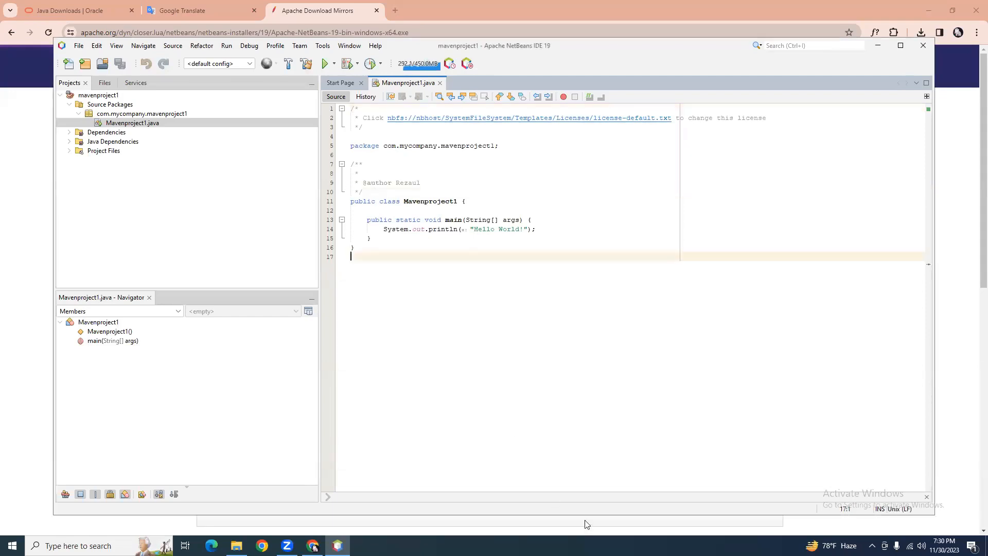
pyautogui.click(312, 546)
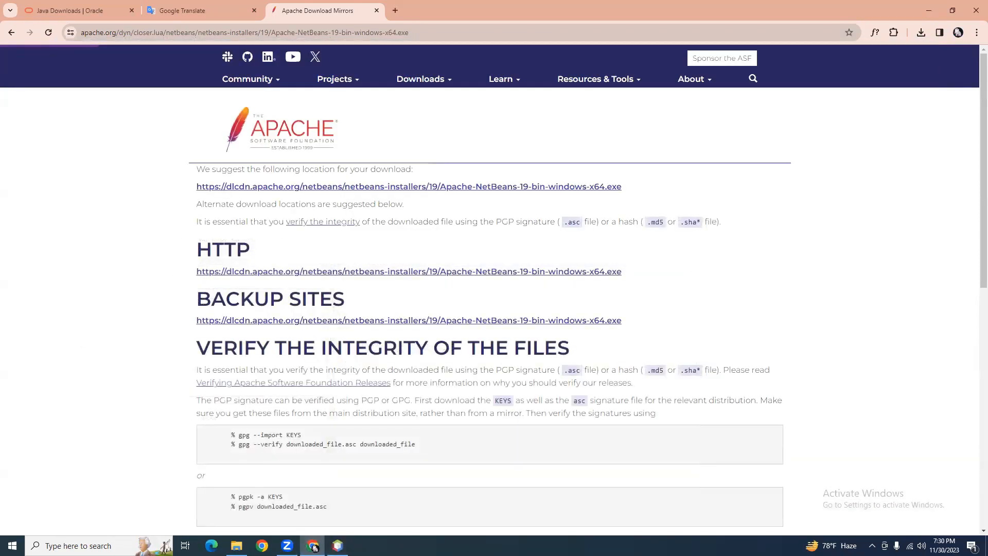